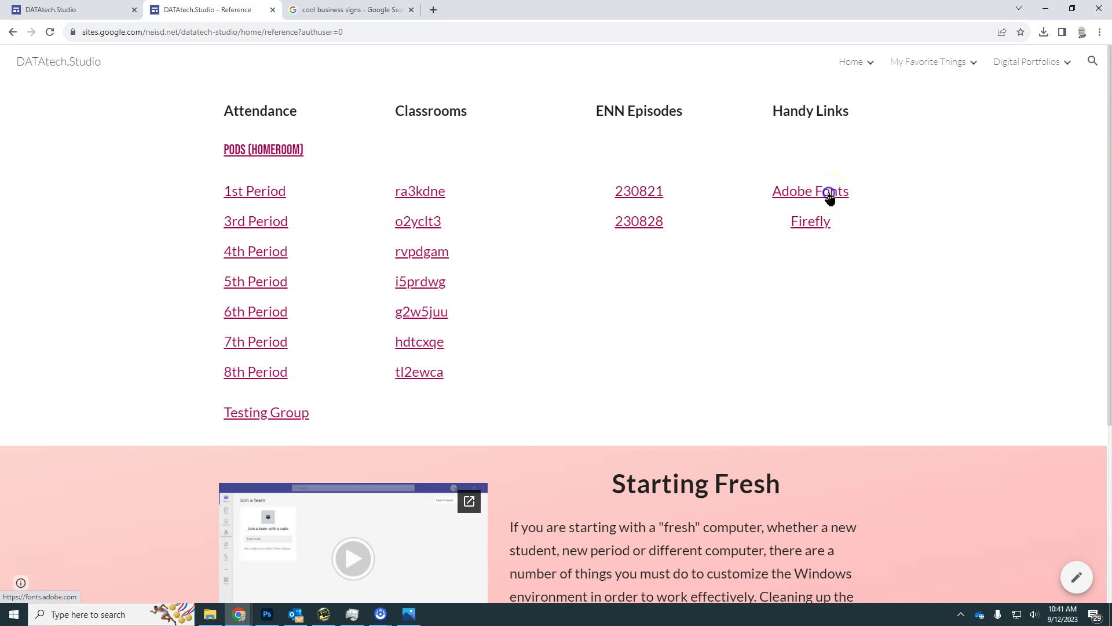
Open the Adobe Fonts website from the Reference page's Handy Links
left_click(828, 194)
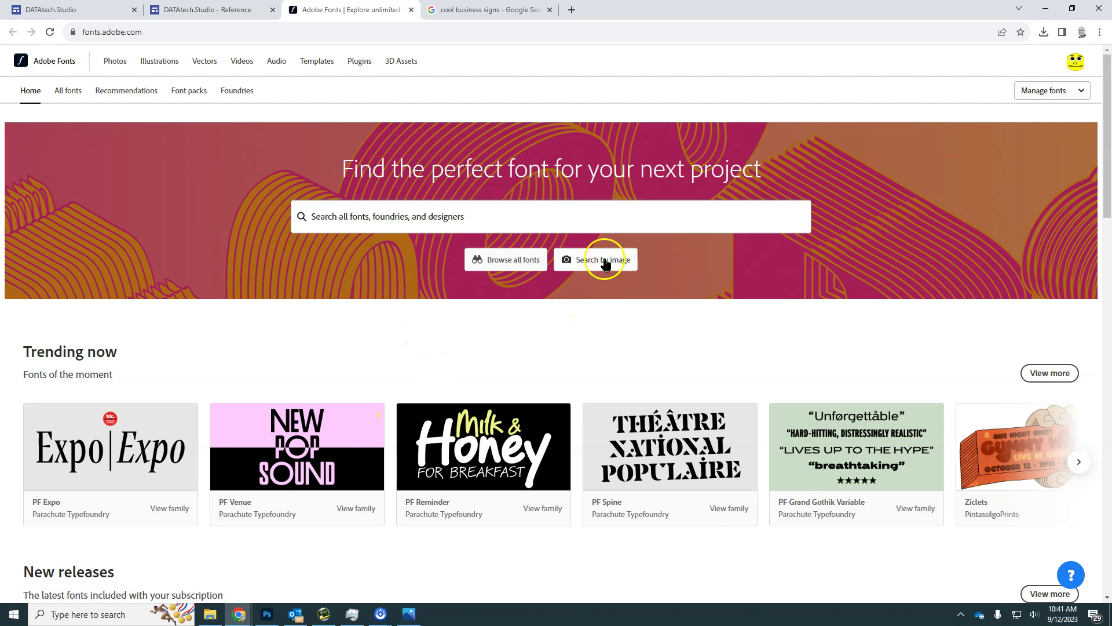
Browse all Adobe Fonts with the bold weight filter, then bring up the Loop Lounge sign photo
left_click(512, 260)
left_click(290, 352)
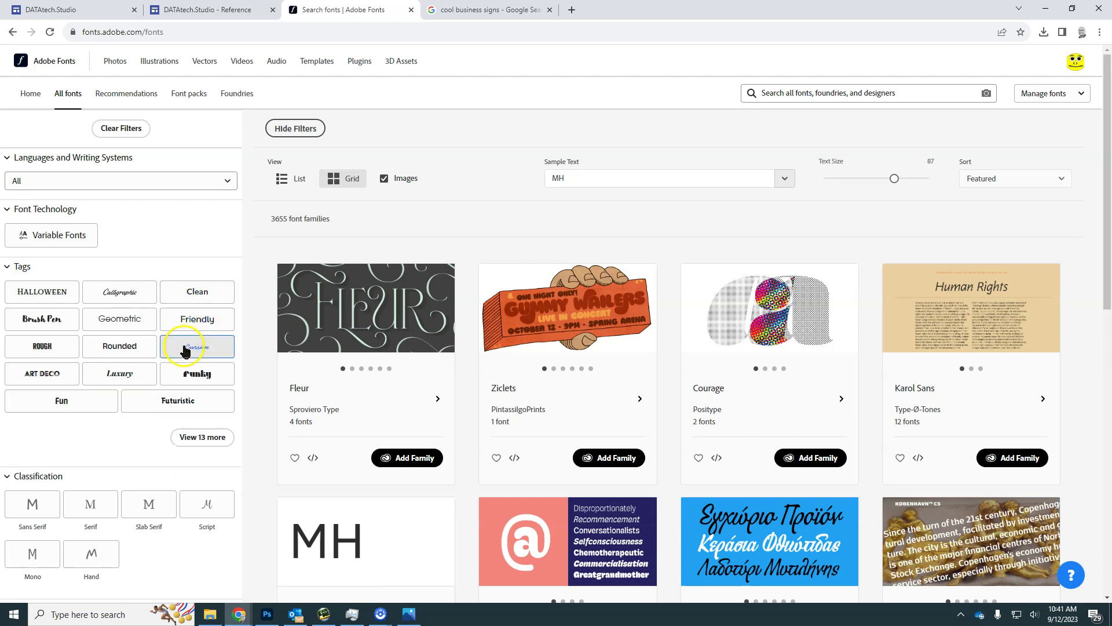
scroll(128, 426, "down", 3)
scroll(127, 425, "down", 6)
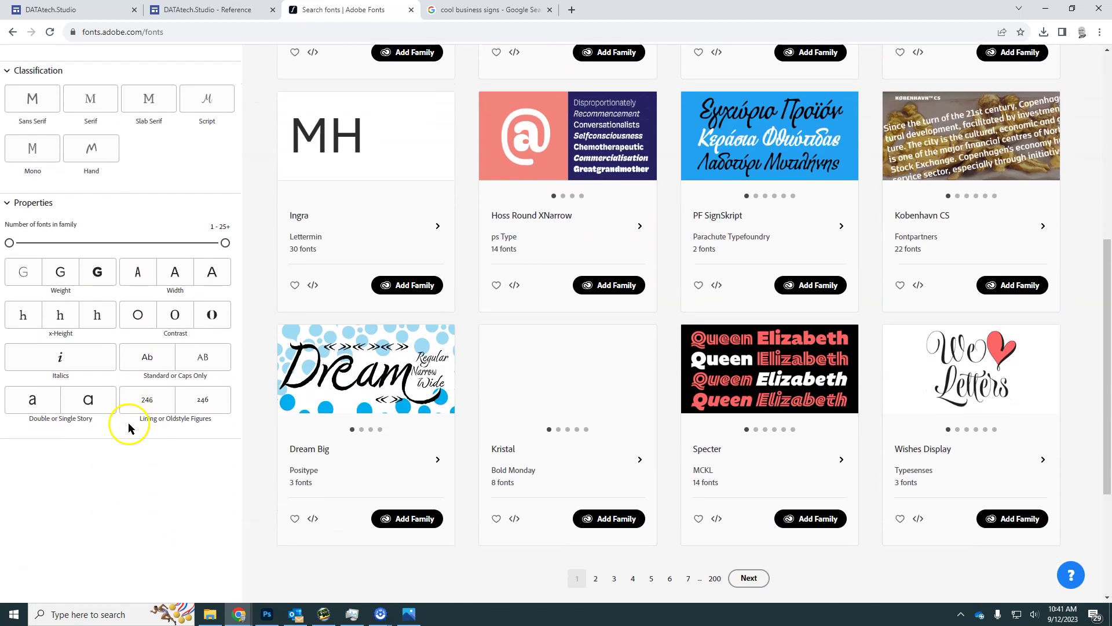
left_click(103, 284)
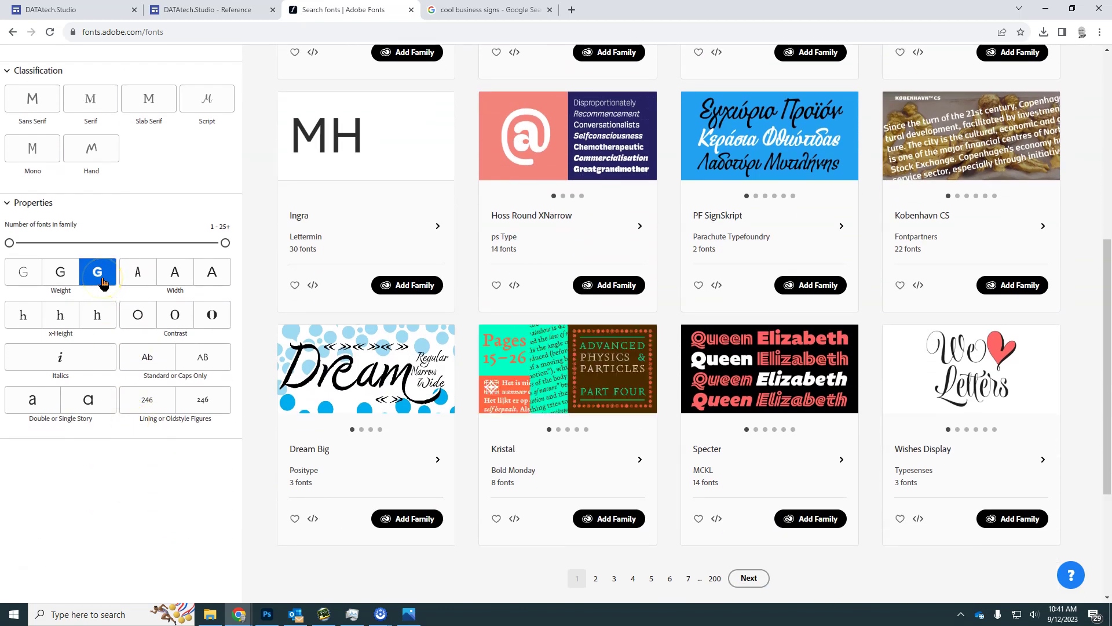
scroll(496, 385, "up", 8)
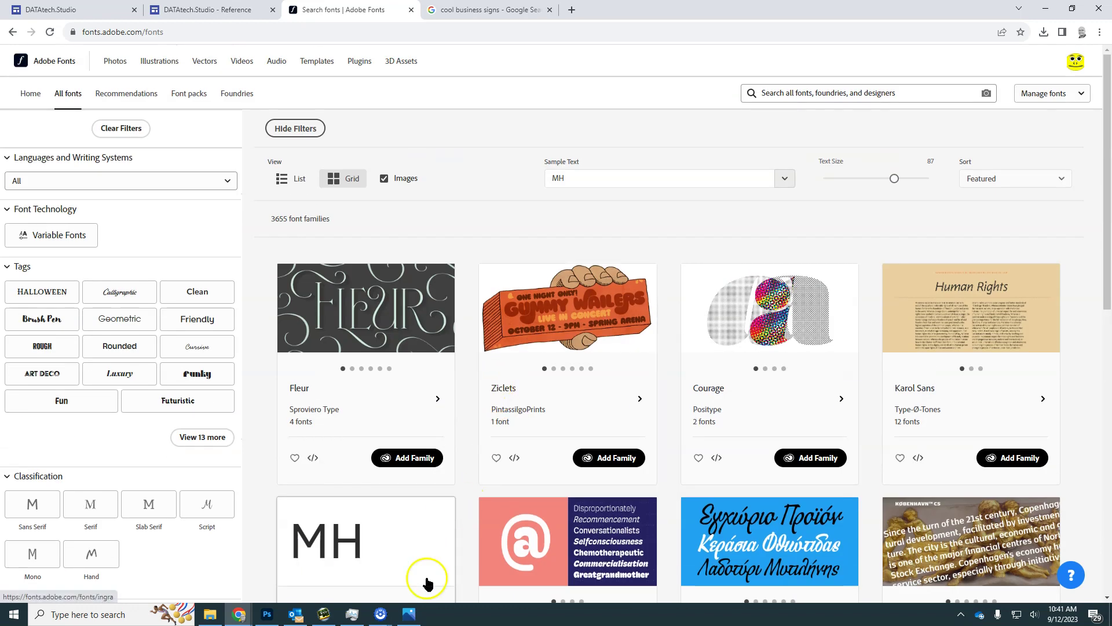
left_click(410, 616)
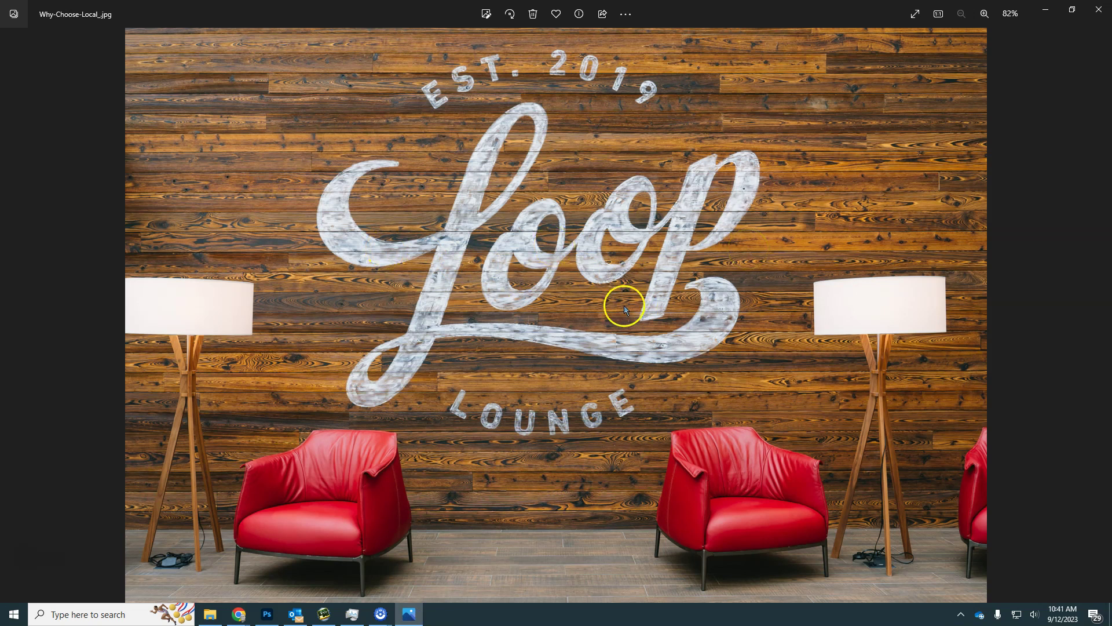
Bring forward the Photoshop titles document with 'Loop' set in Acroterion3F
left_click(267, 616)
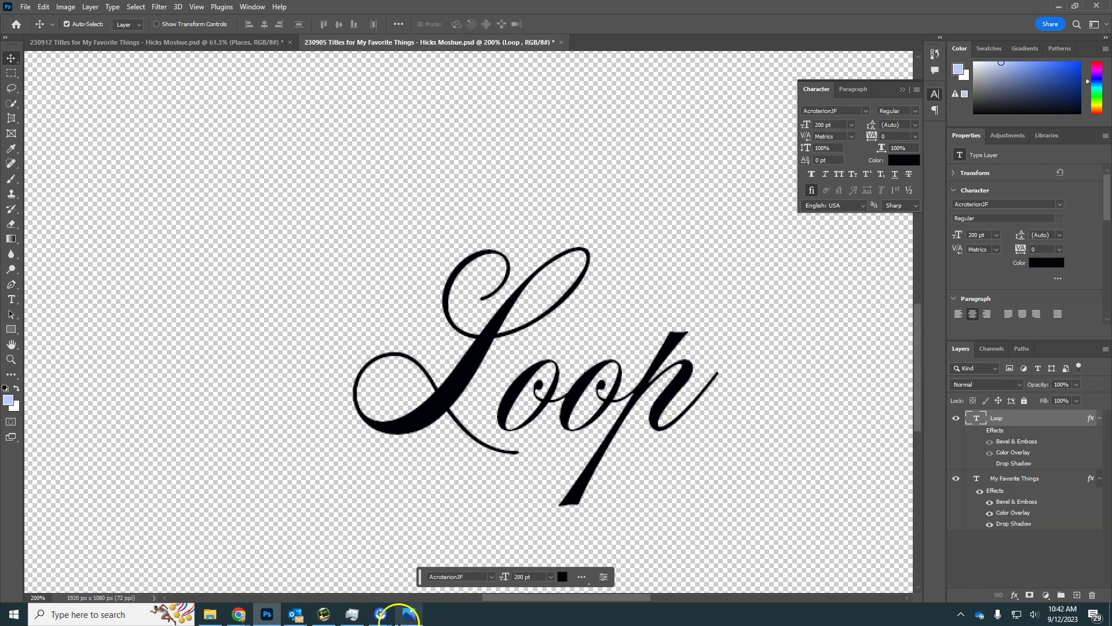
Return to Adobe Fonts, then open the Restrooms sign image from the search results in a new tab
mouse_move(241, 617)
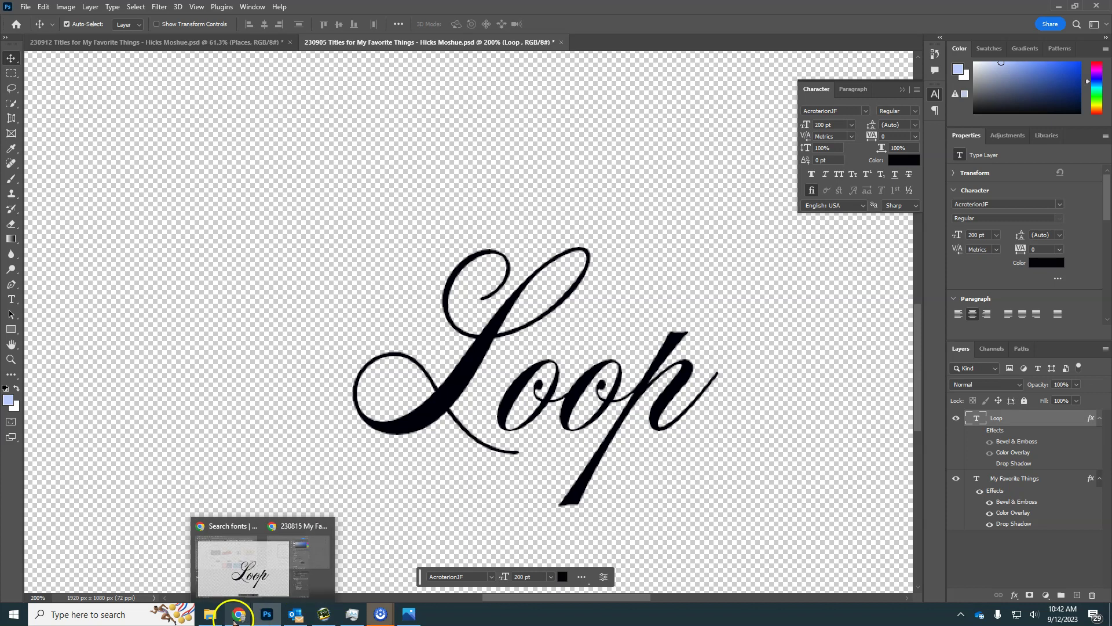
left_click(200, 559)
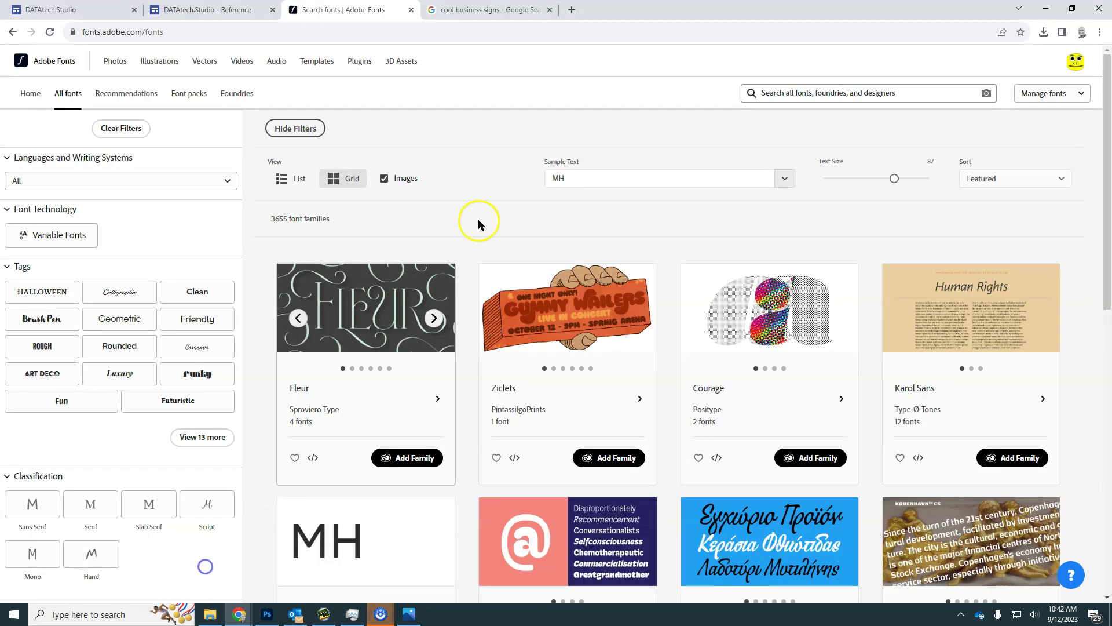
left_click(485, 8)
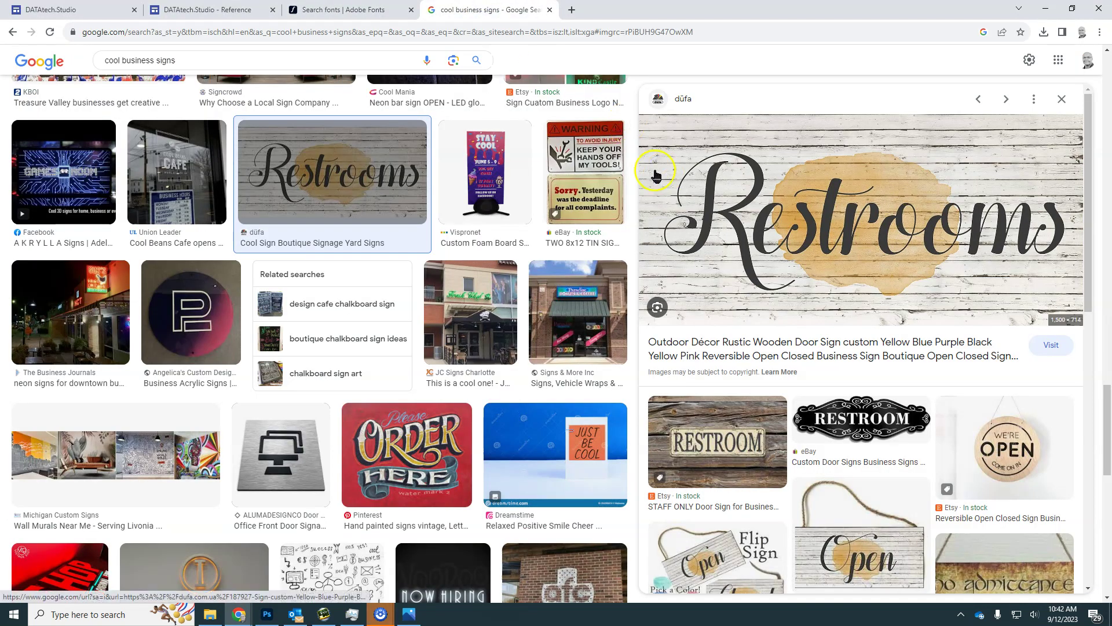
right_click(896, 201)
left_click(953, 311)
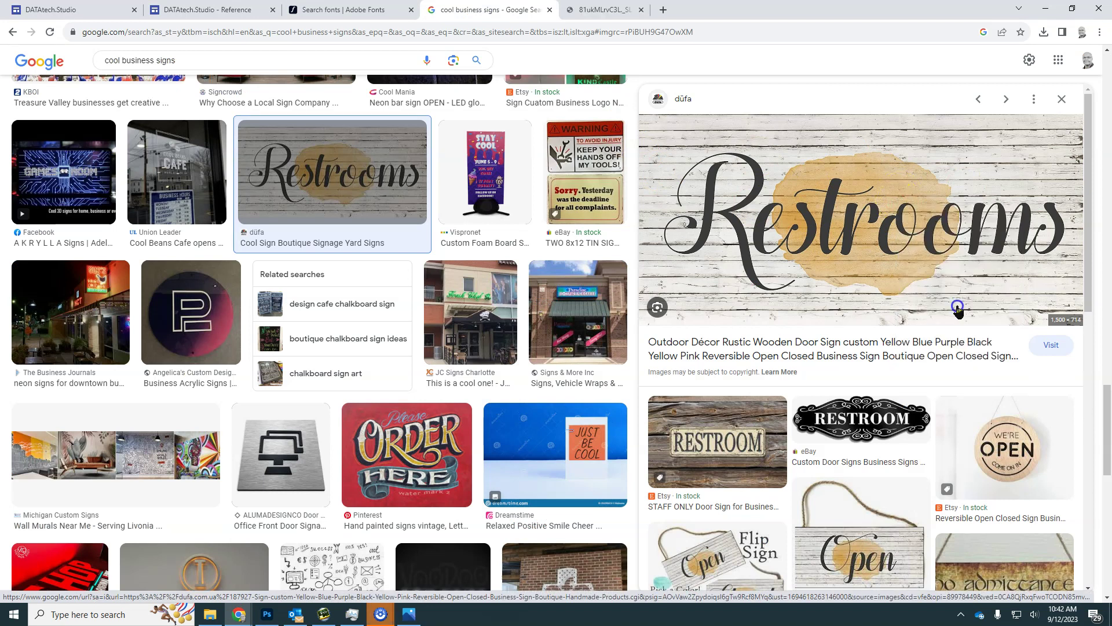
left_click(642, 12)
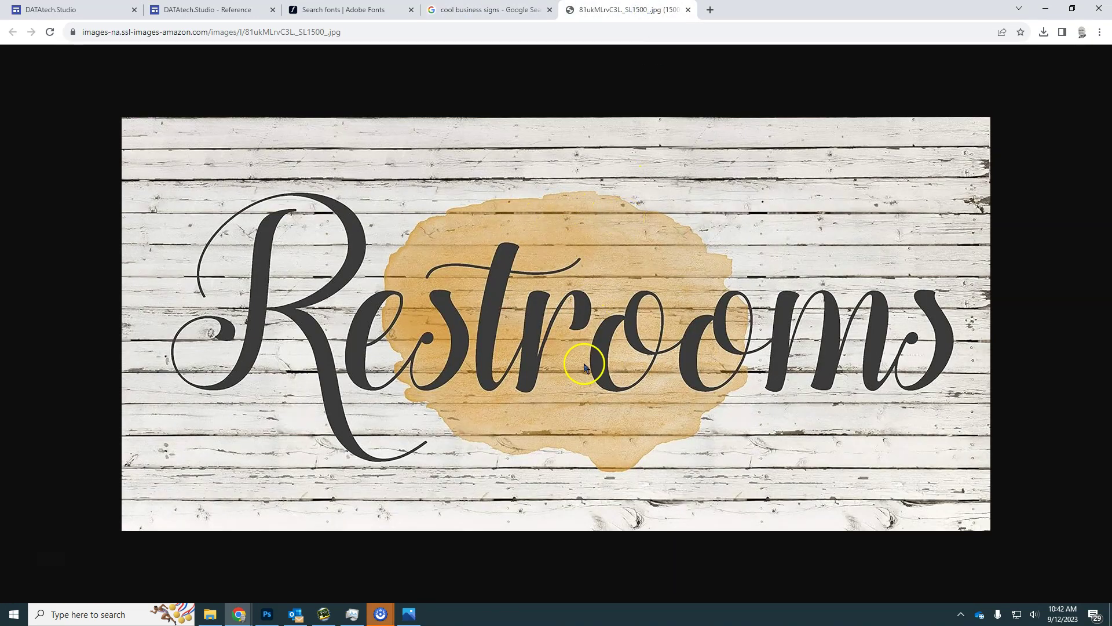
Save the Restrooms sign image as 81ukMLrvC3L._SL1500_.jpg in Downloads
right_click(590, 332)
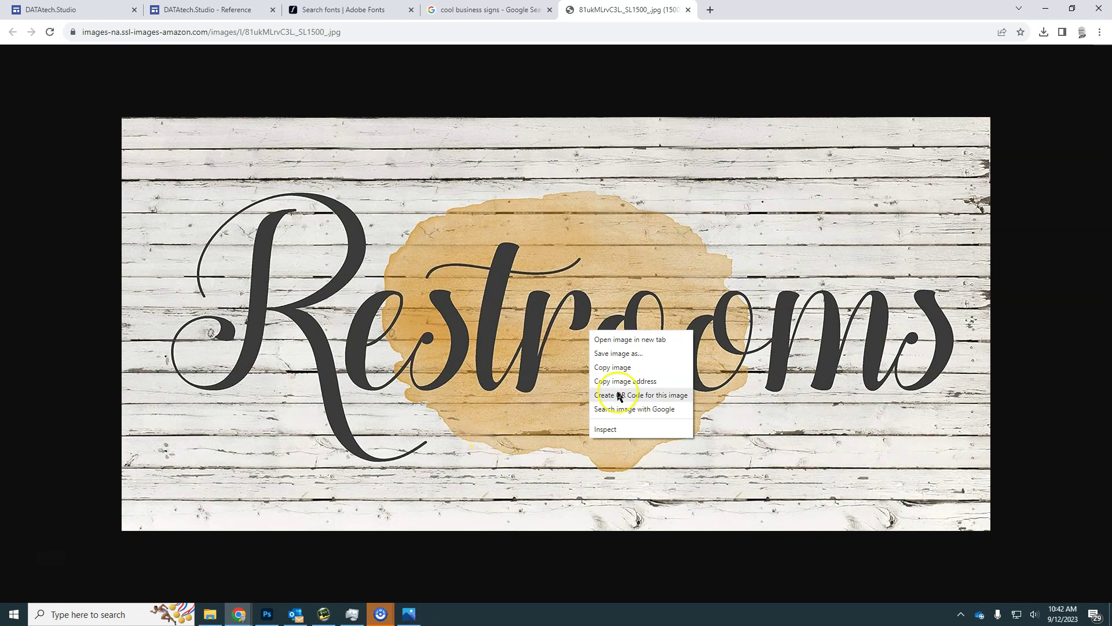
left_click(625, 359)
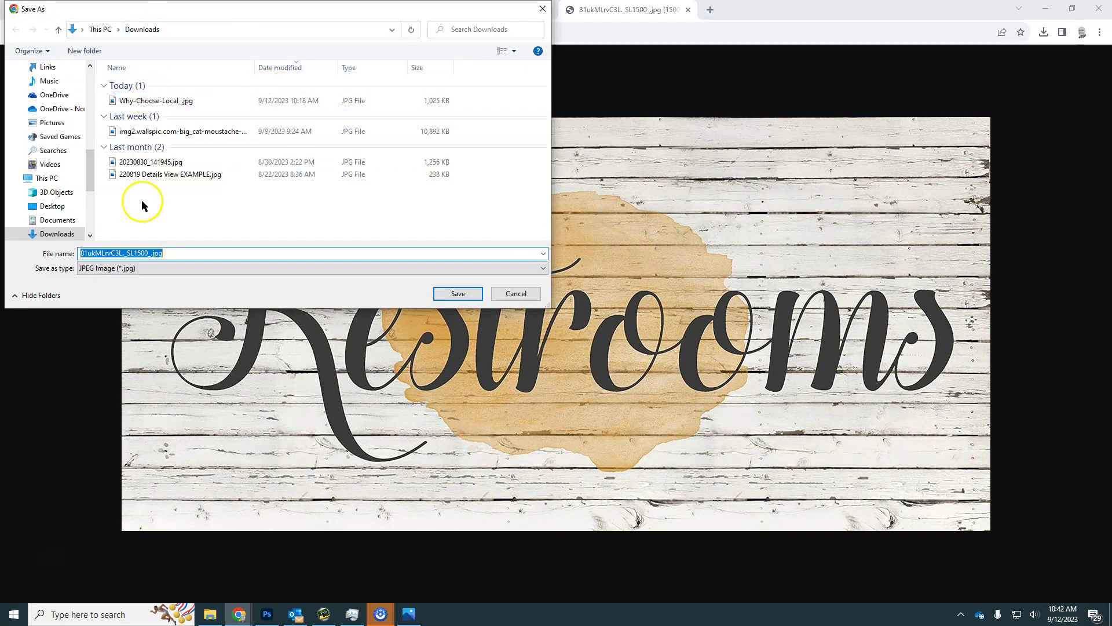
left_click(470, 293)
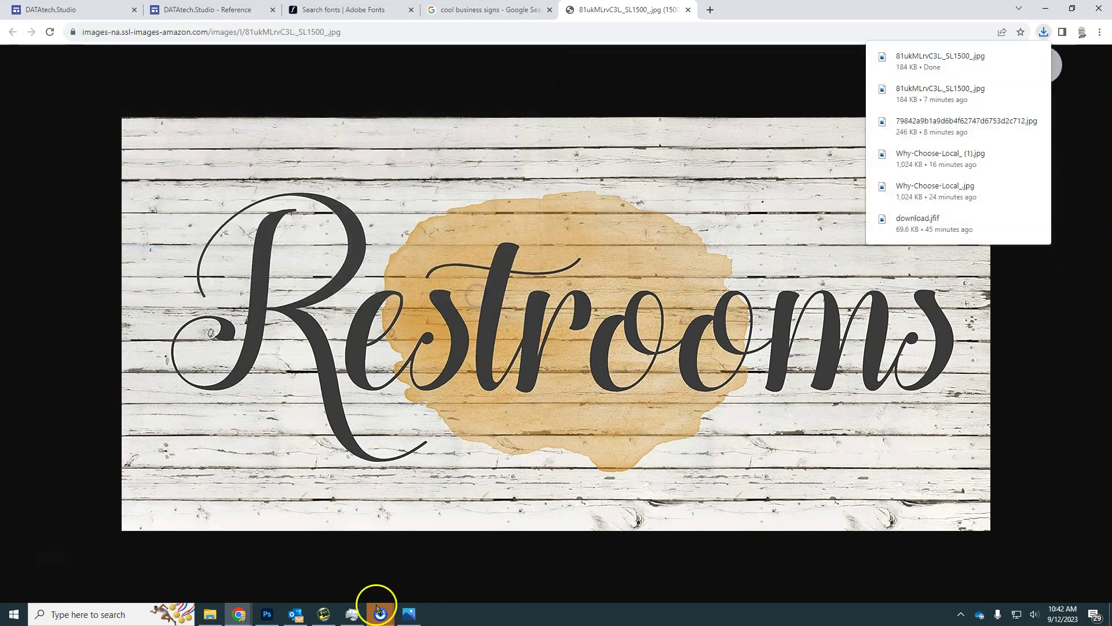
Upload 81ukMLrvC3L._SL1500_.jpg to Adobe Fonts' Search by image
left_click(352, 11)
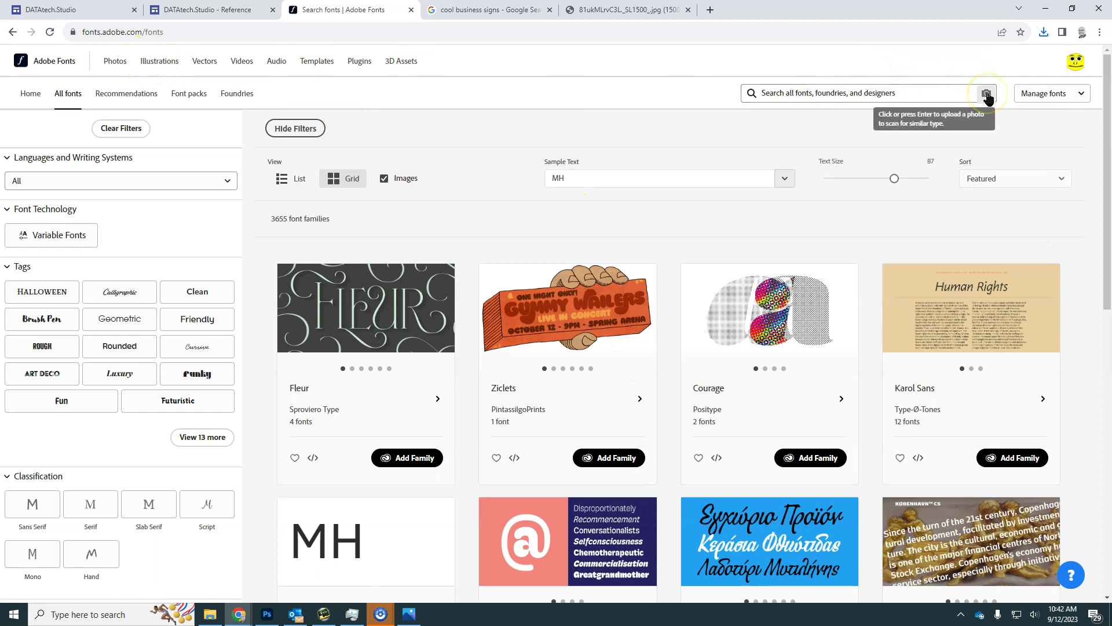
left_click(23, 61)
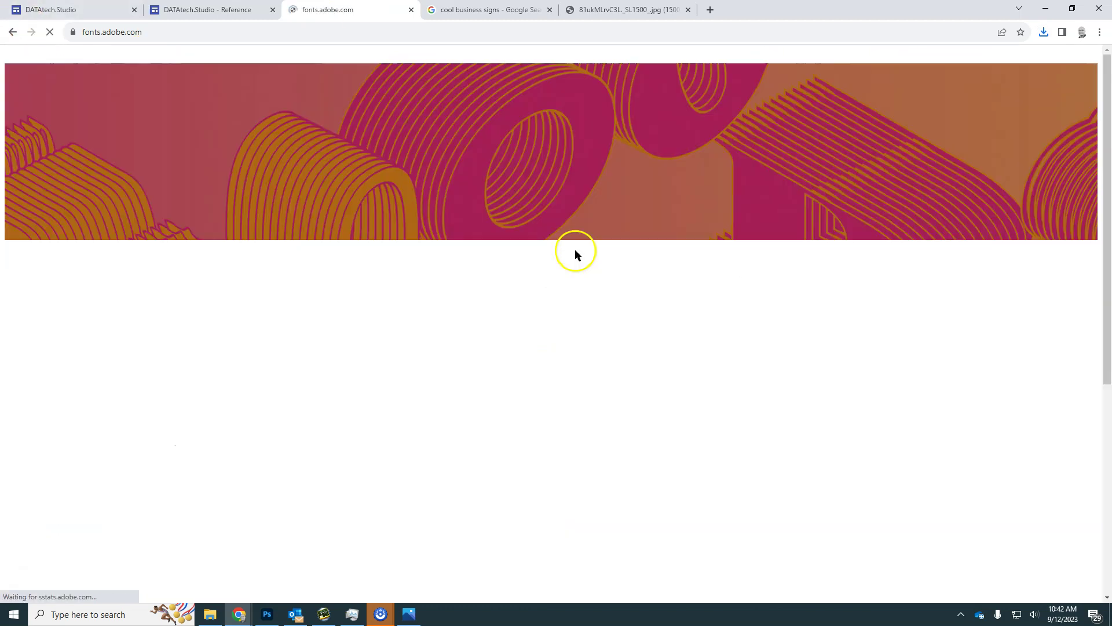
left_click(595, 262)
left_click(174, 102)
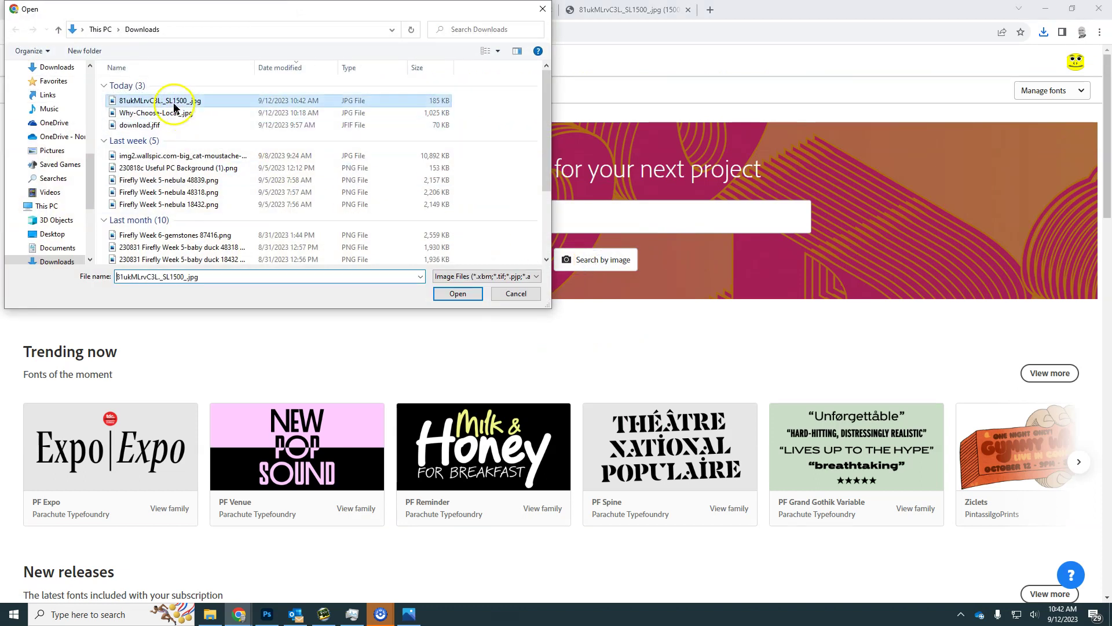
left_click(458, 293)
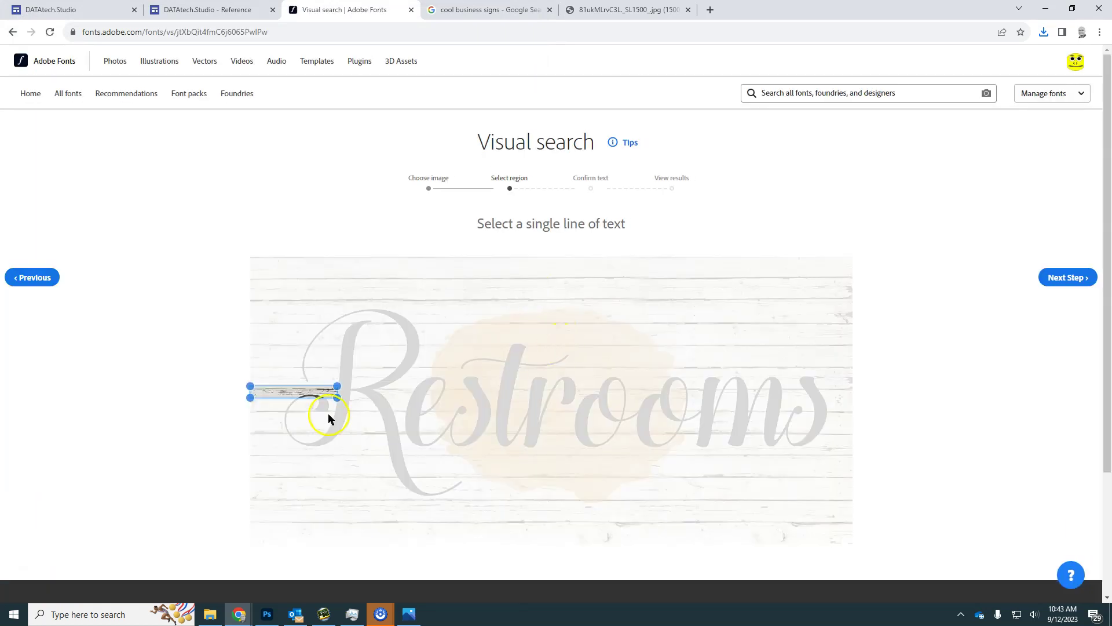
Fit the selection box around the whole 'Restrooms' word and go to the next step
left_click_drag(339, 400, 840, 499)
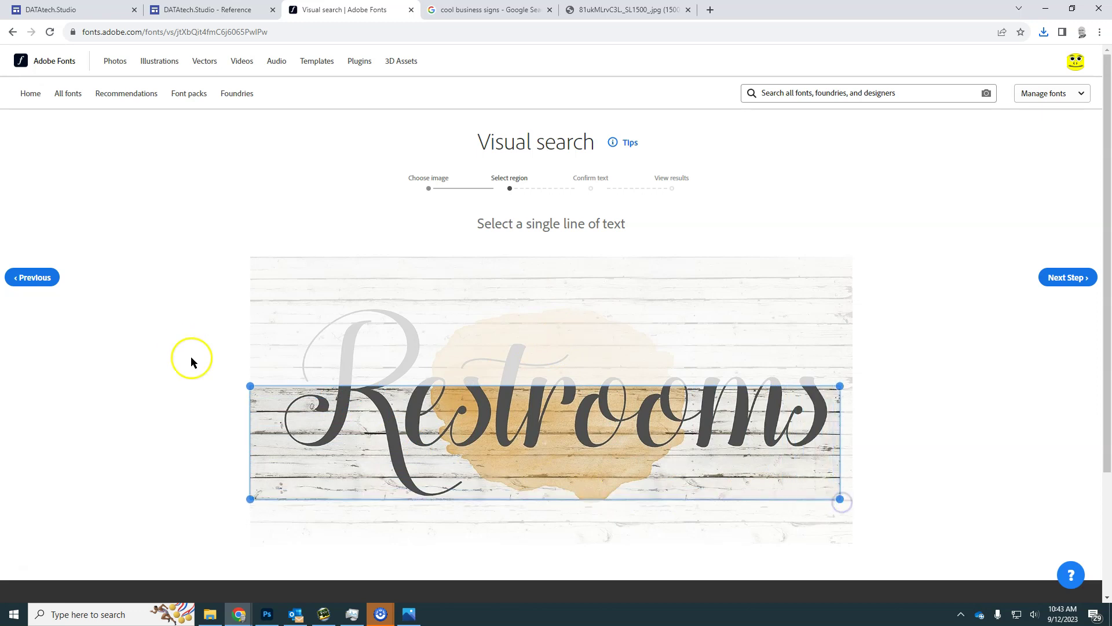
left_click_drag(249, 386, 269, 303)
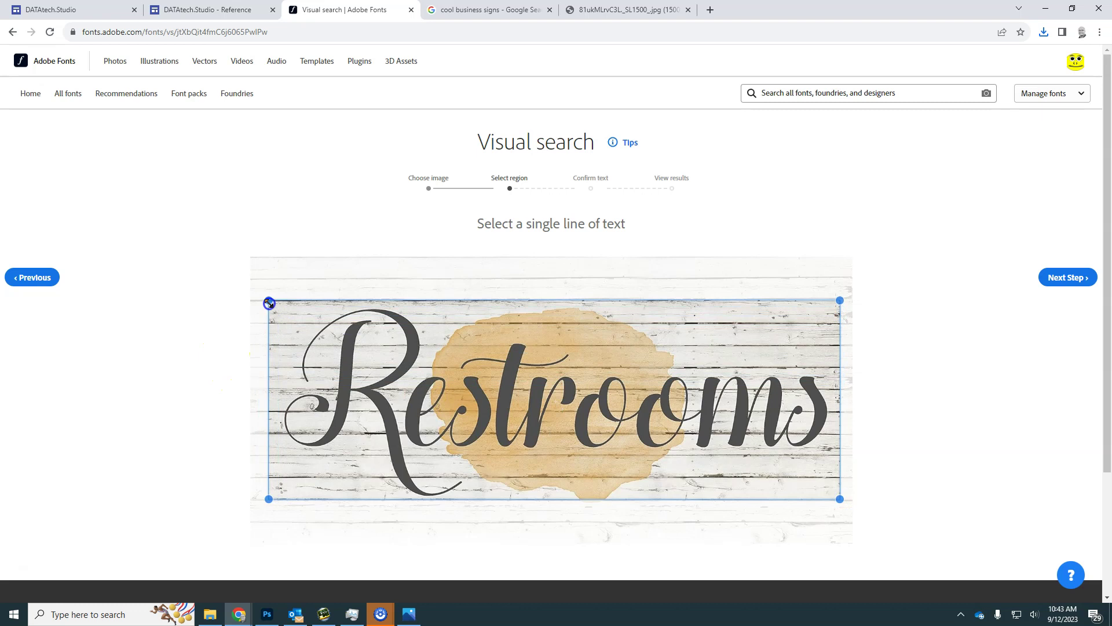
left_click(1068, 277)
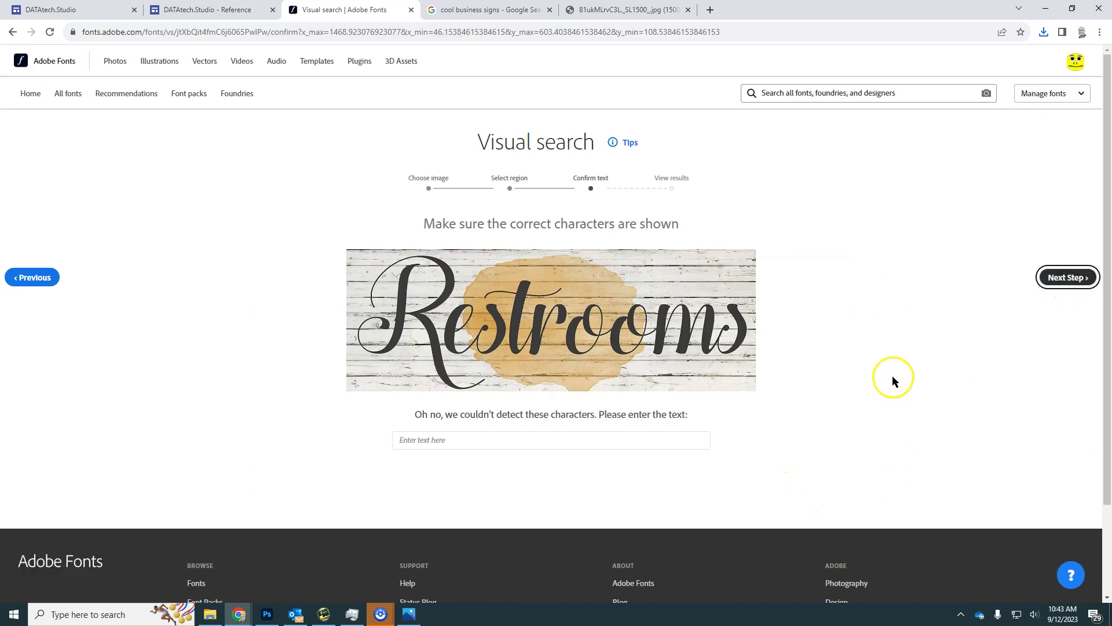
Confirm the sign text as 'Restrooms' to list matching fonts
left_click(446, 440)
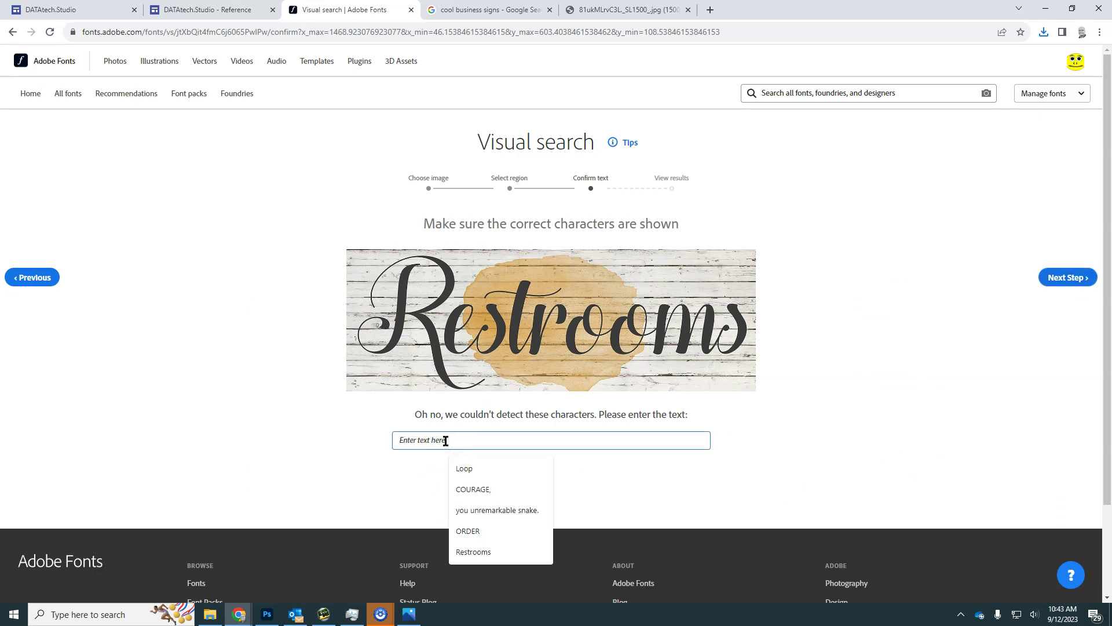
type("Restrooms")
left_click(1068, 276)
Scroll through the 20 similar script fonts and back up to Natura Regular
scroll(500, 490, "down", 1)
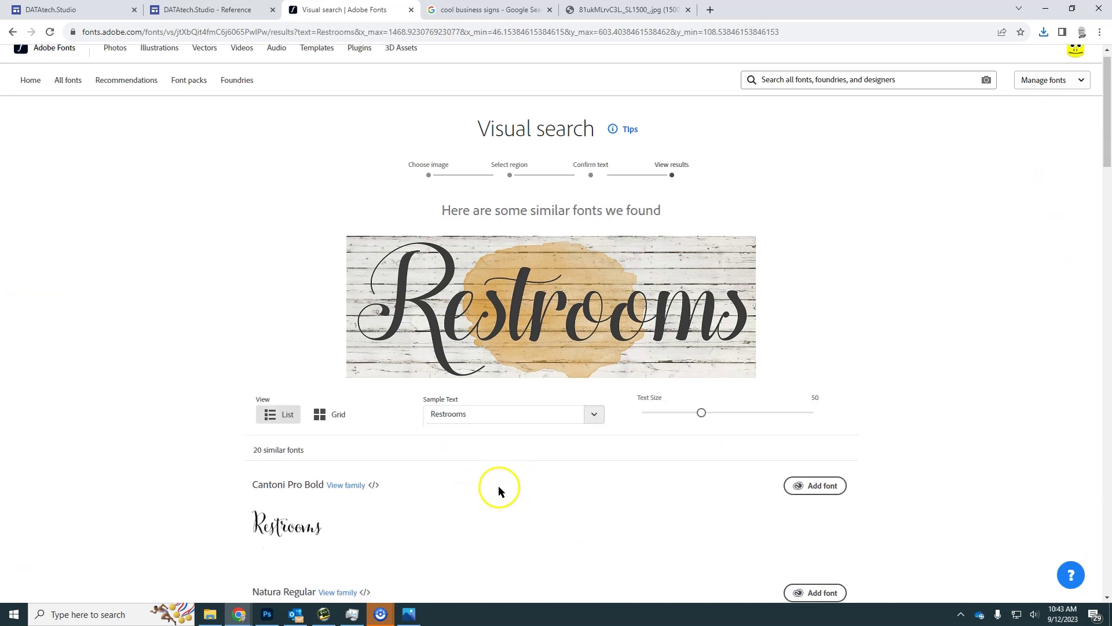
scroll(498, 486, "down", 3)
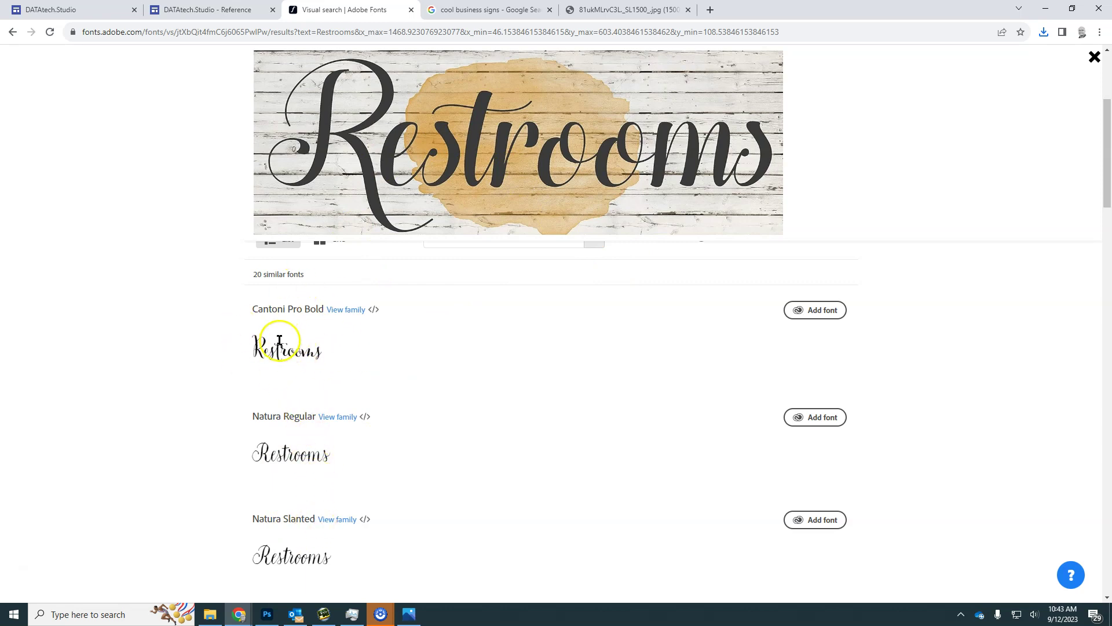
scroll(436, 370, "down", 10)
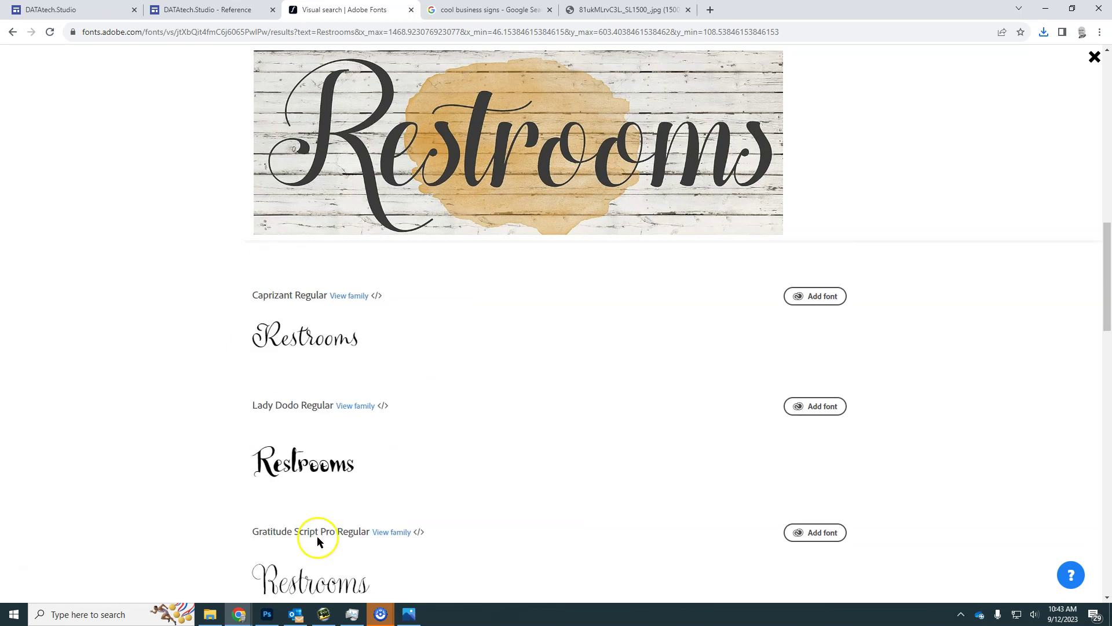
scroll(505, 475, "up", 3)
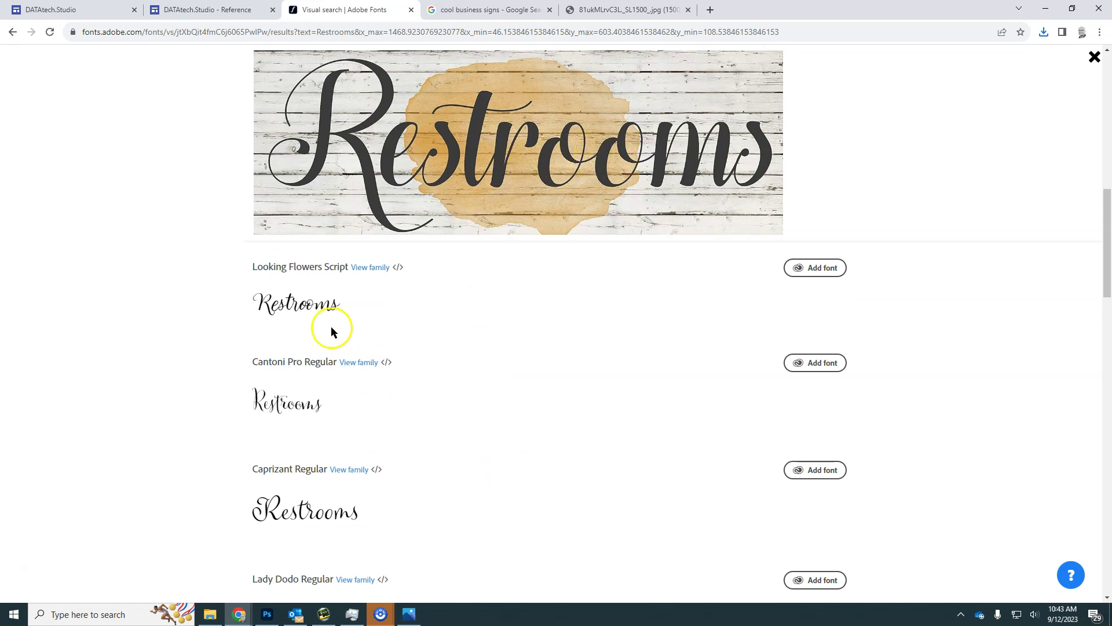
scroll(498, 373, "up", 1)
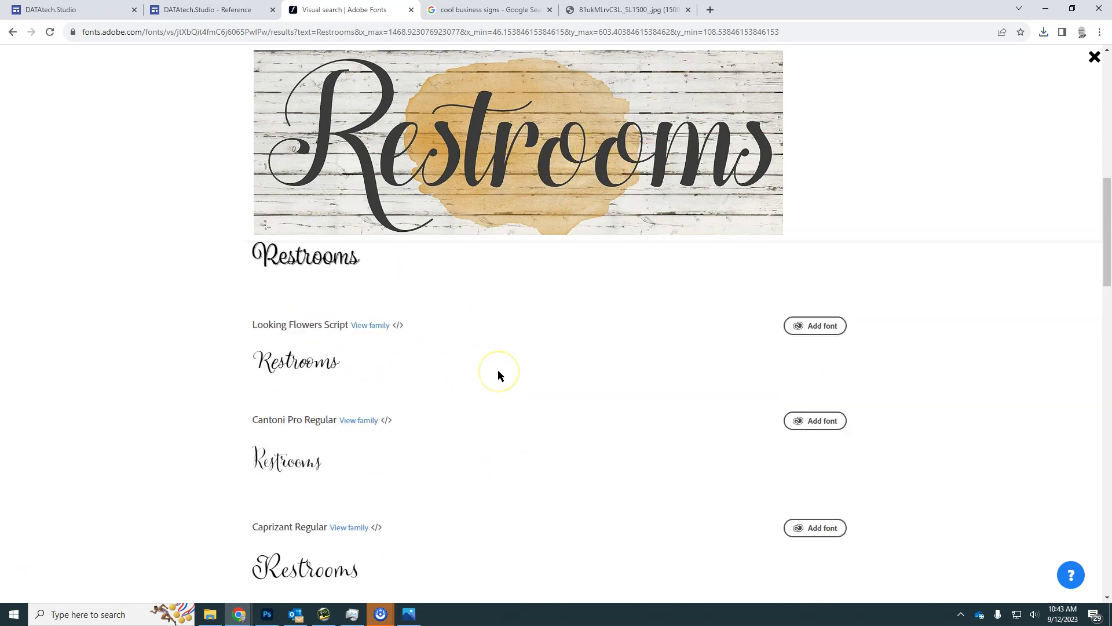
scroll(498, 374, "up", 1)
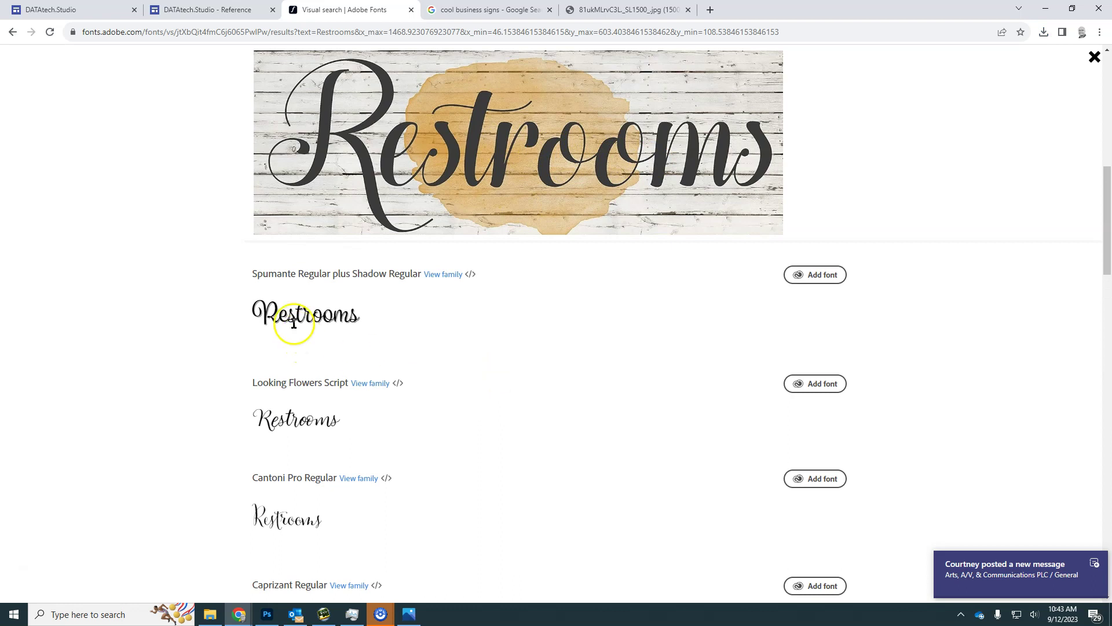
scroll(405, 360, "up", 2)
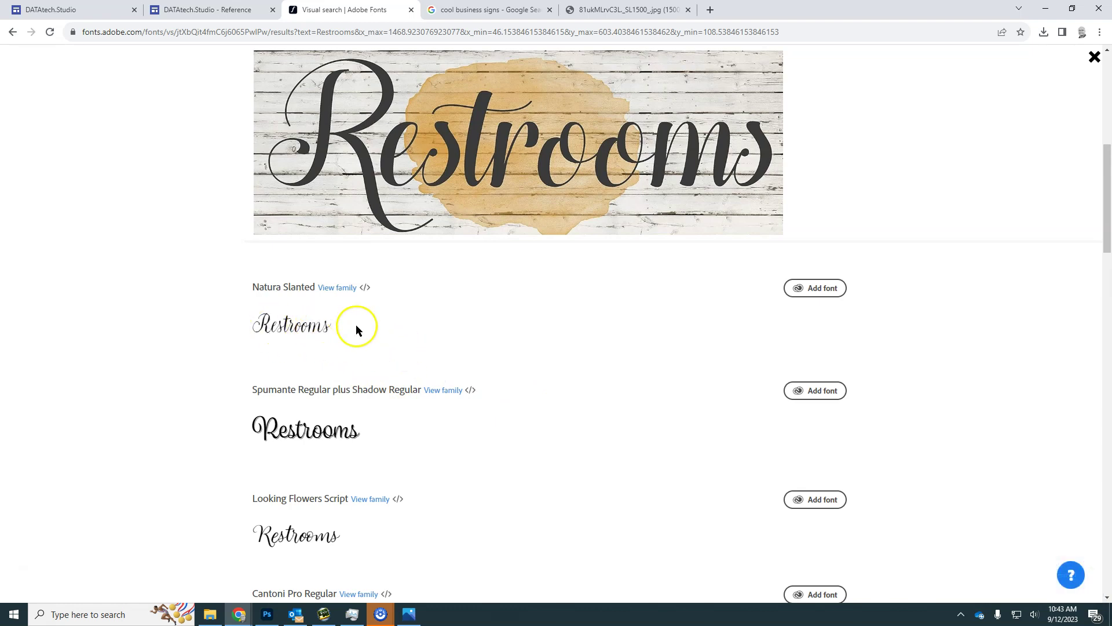
scroll(365, 330, "up", 2)
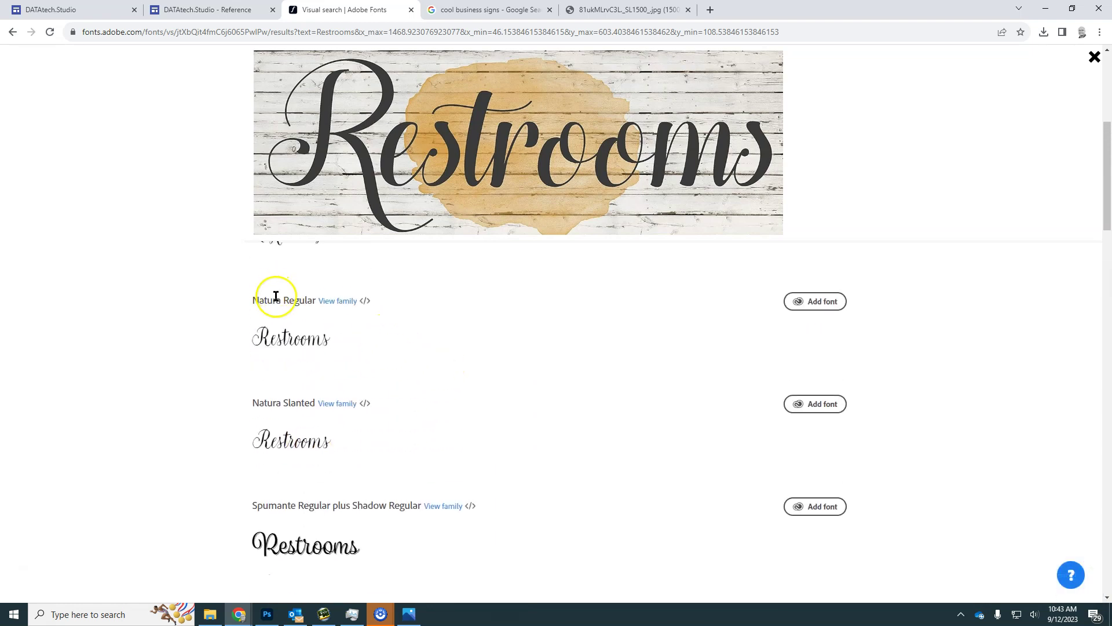
scroll(353, 354, "up", 2)
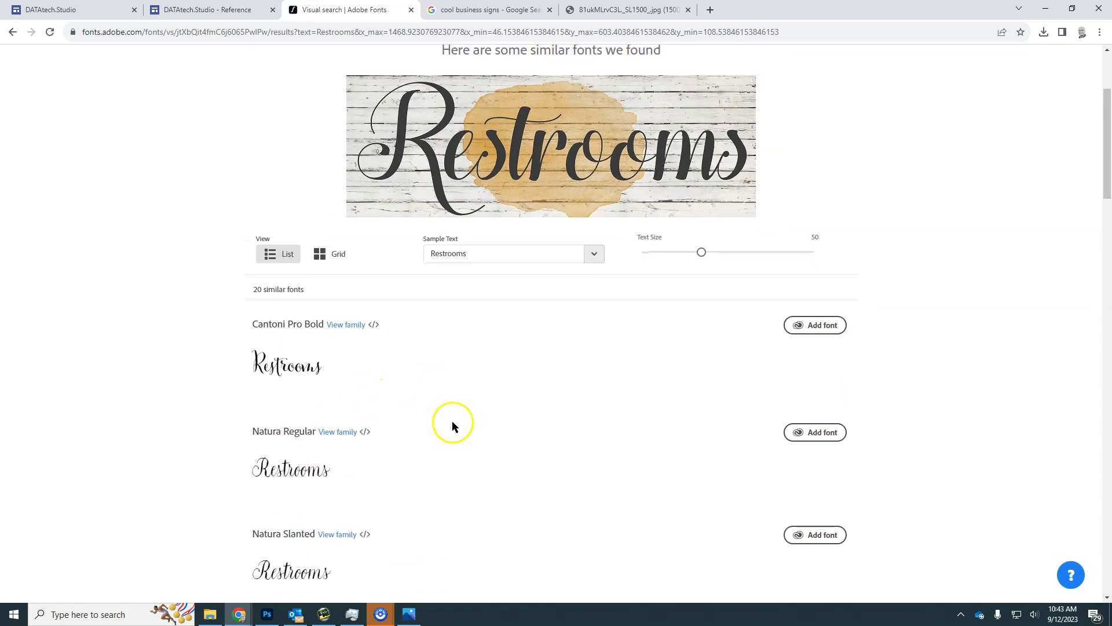
Add Natura Regular from the Natura family page and dismiss the confirmation
left_click(337, 432)
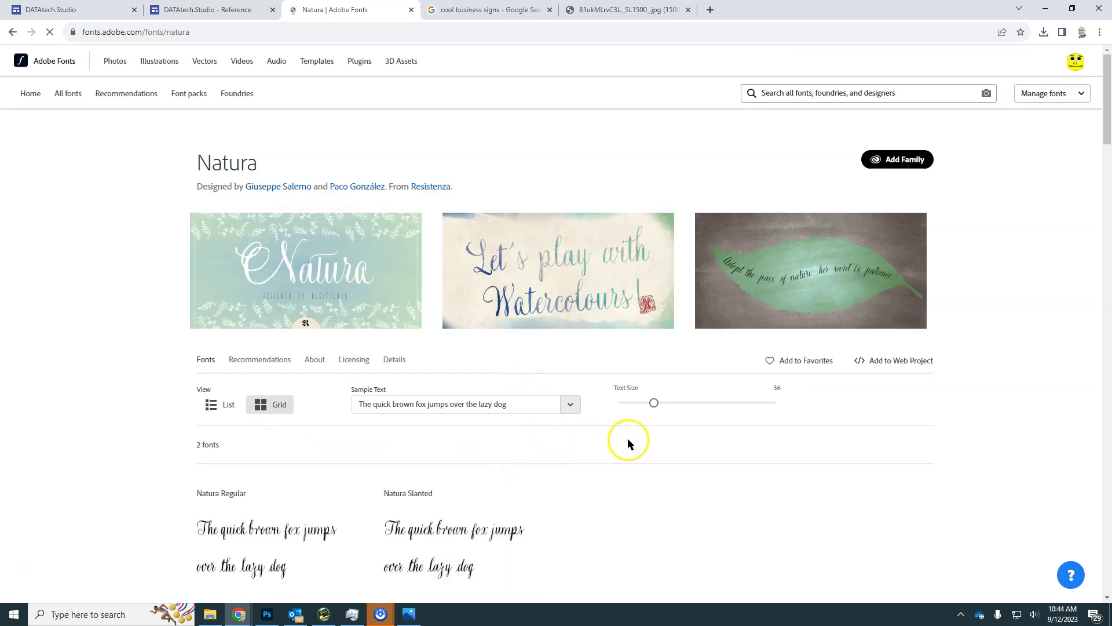
scroll(615, 443, "down", 2)
scroll(615, 444, "down", 3)
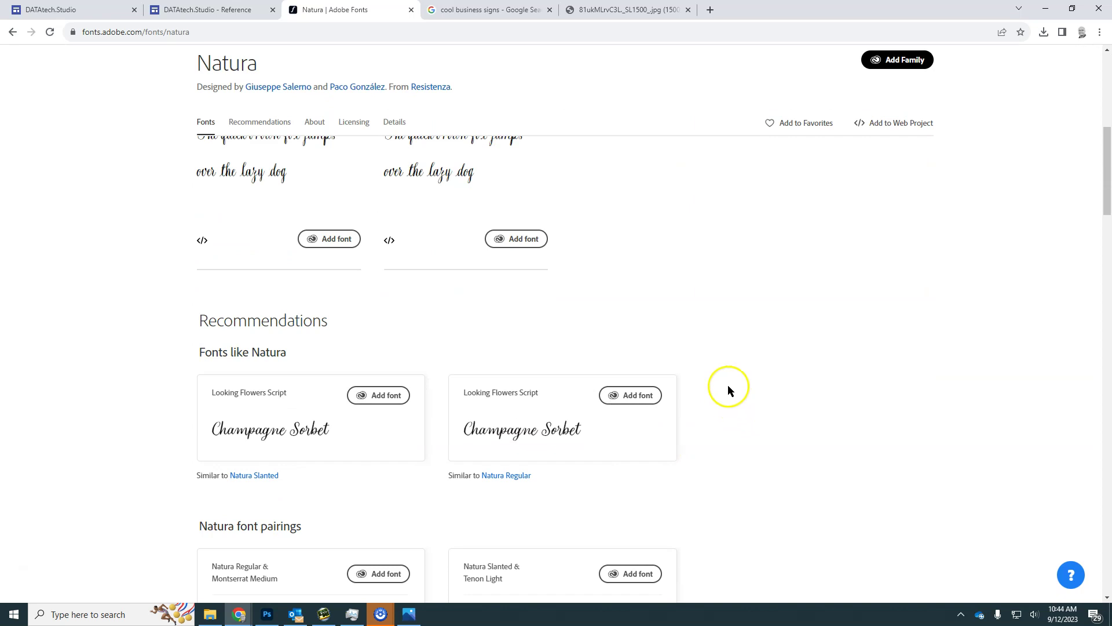
scroll(668, 419, "up", 2)
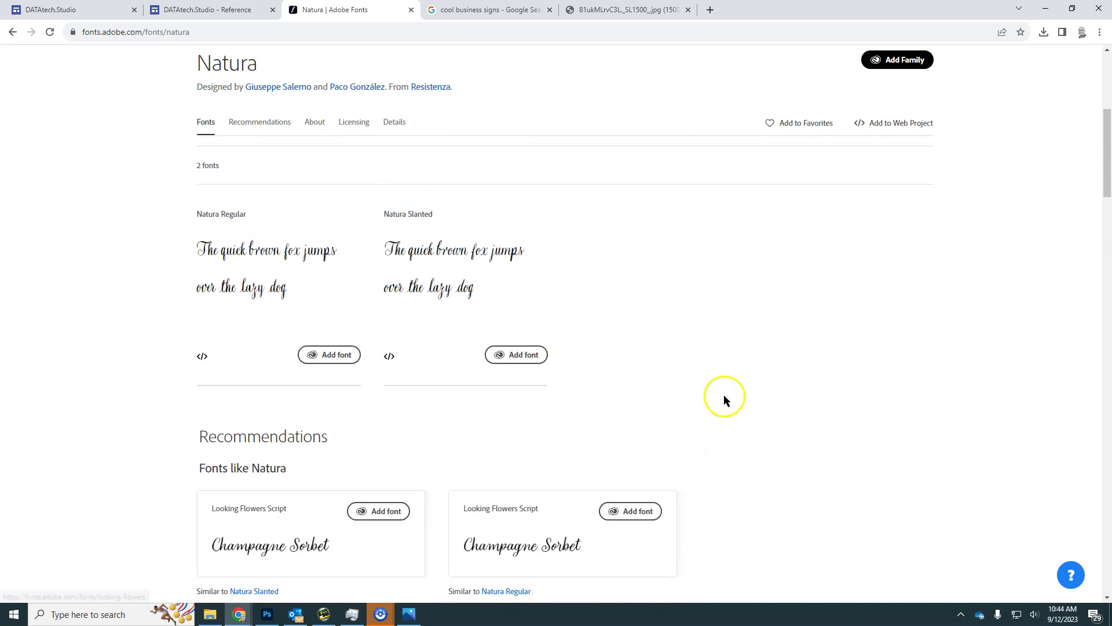
scroll(371, 313, "up", 3)
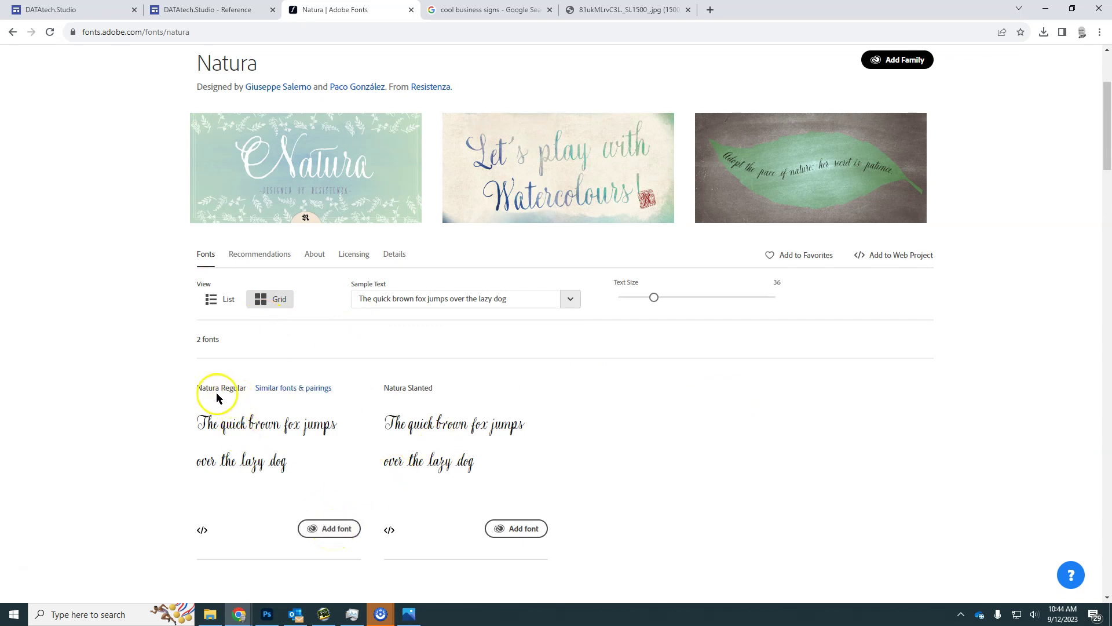
left_click(320, 527)
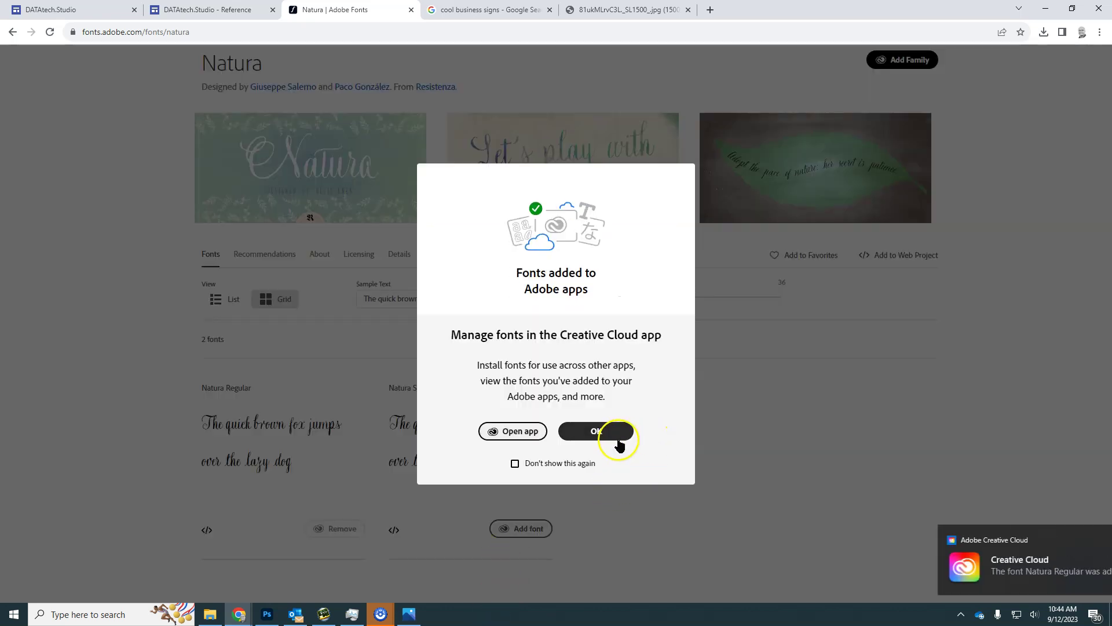
left_click(620, 445)
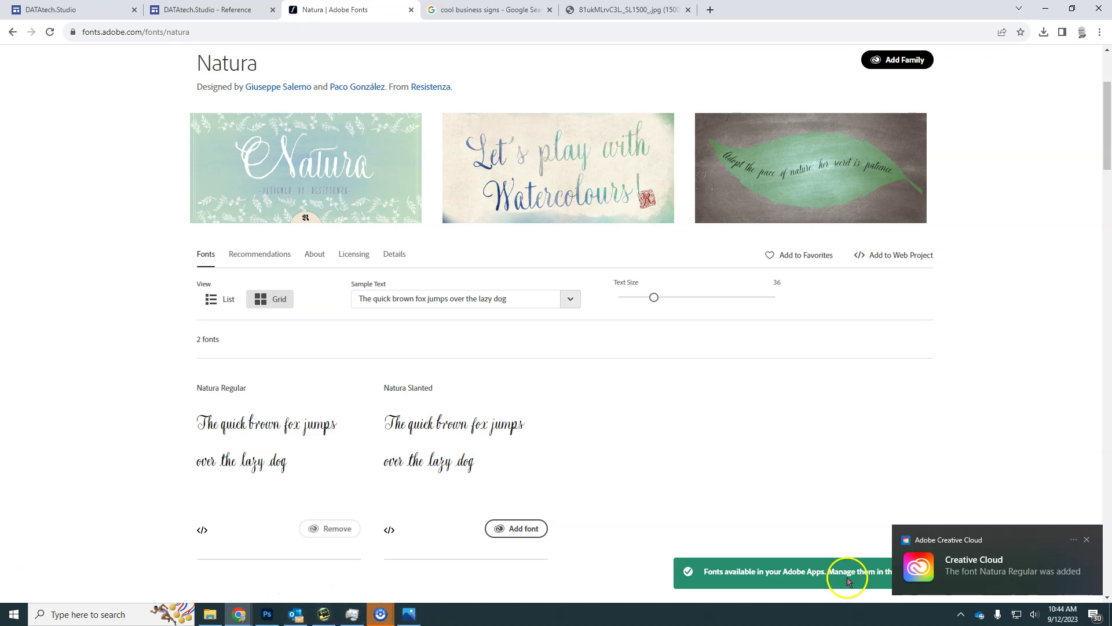
Change the 200 pt 'Loop' title from Acroterion3F to Natura Regular
left_click(266, 614)
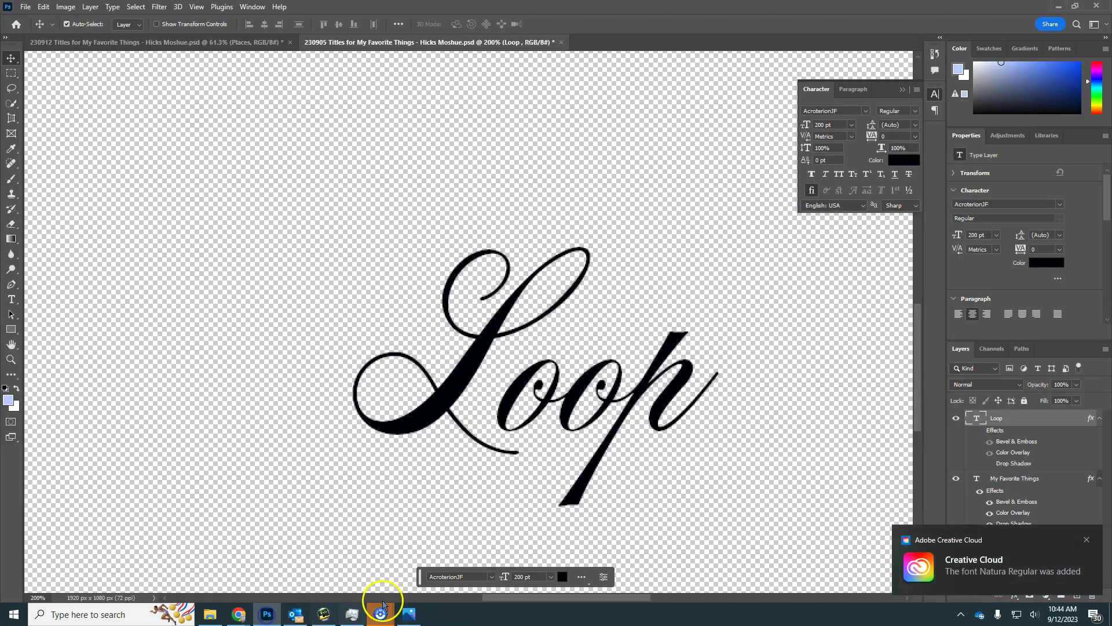
double_click(548, 384)
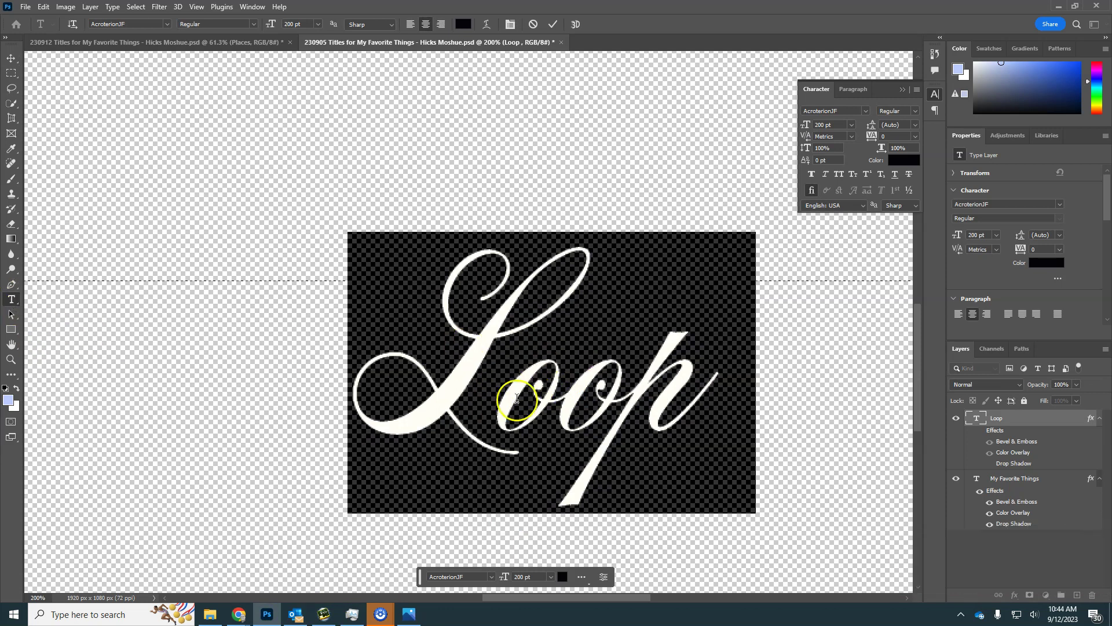
left_click(147, 22)
type("nat")
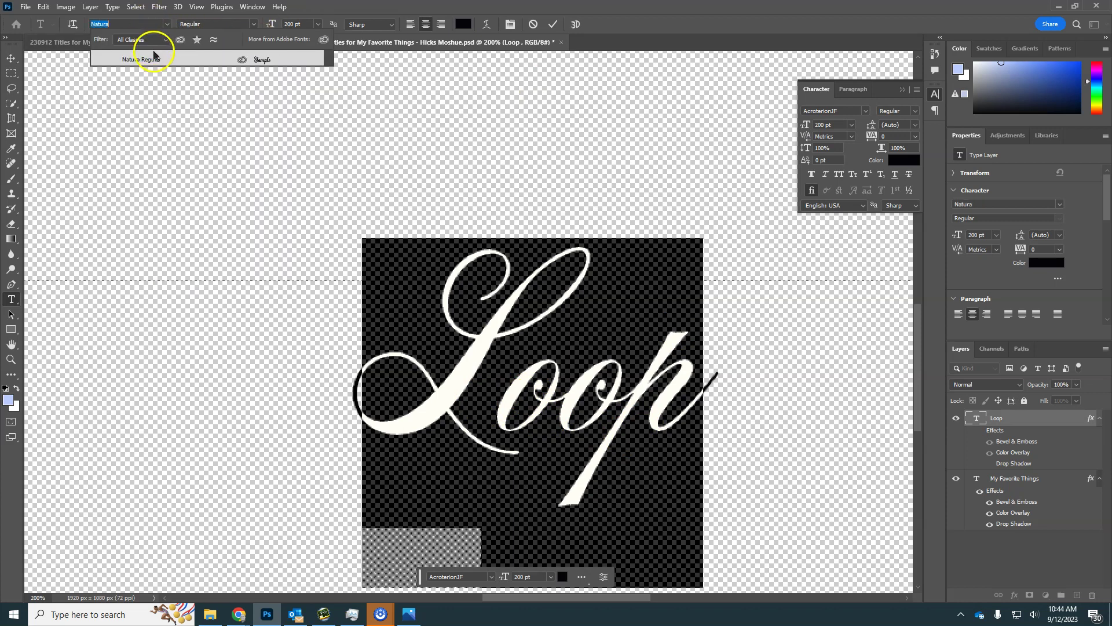
left_click(149, 59)
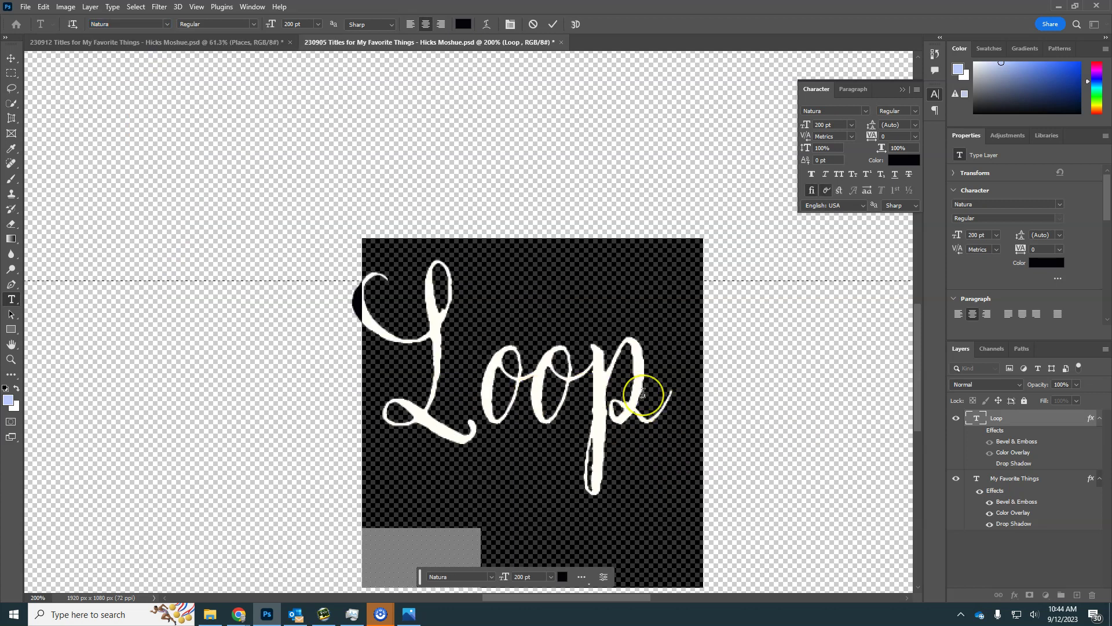
key("ctrl+z")
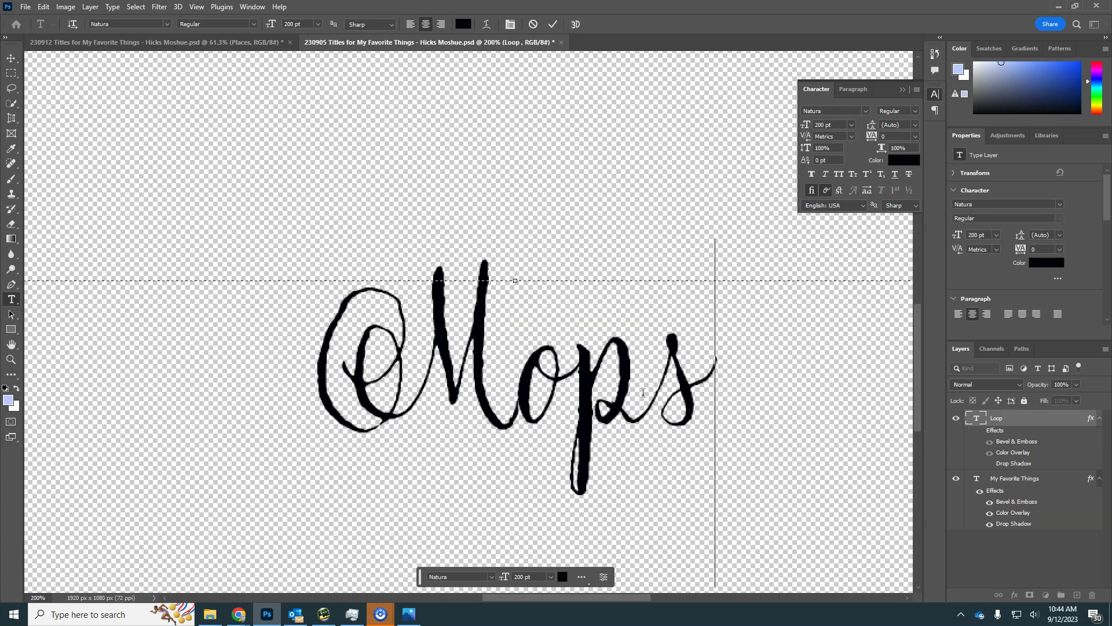
key("ctrl+z")
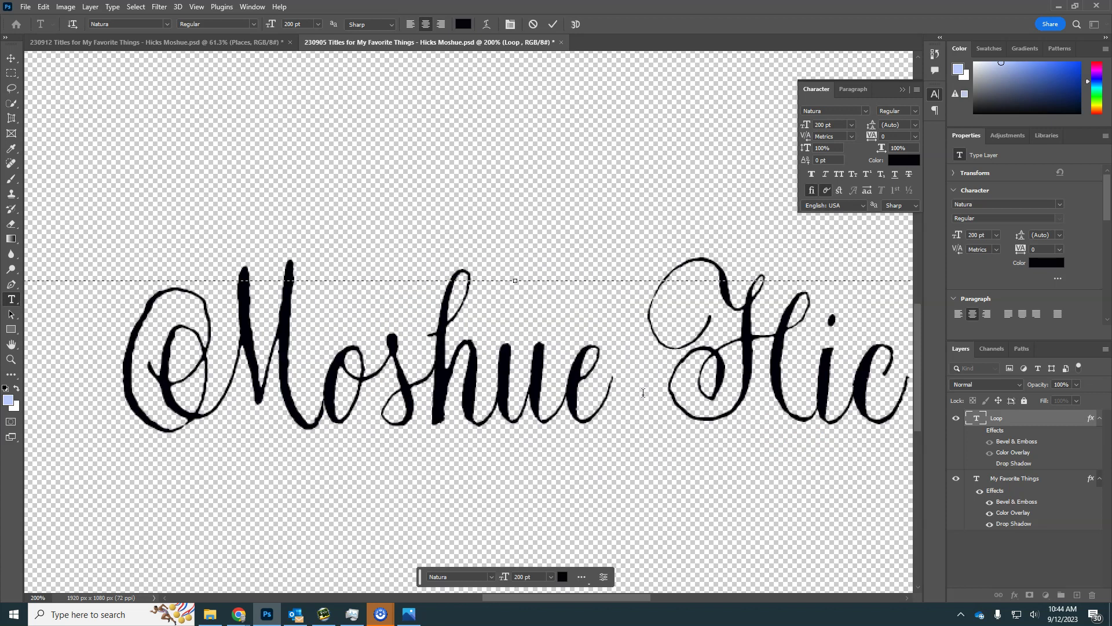
key("ctrl+minus")
key("ctrl+minus")
key("ctrl+minus")
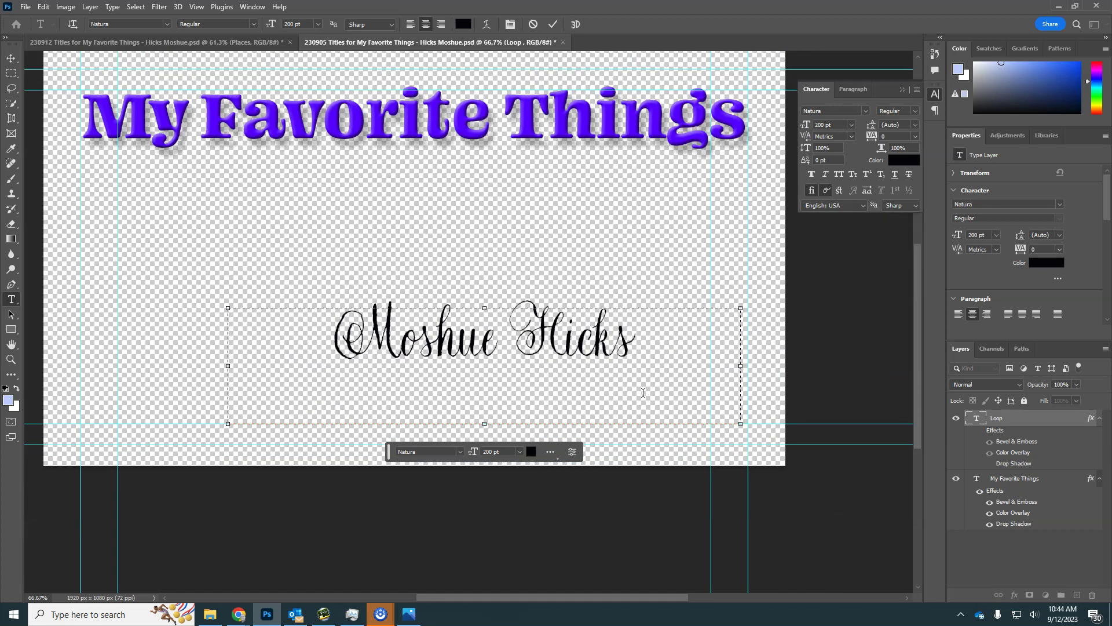
left_click_drag(641, 322, 293, 330)
left_click_drag(298, 25, 263, 33)
type("300")
key("Return")
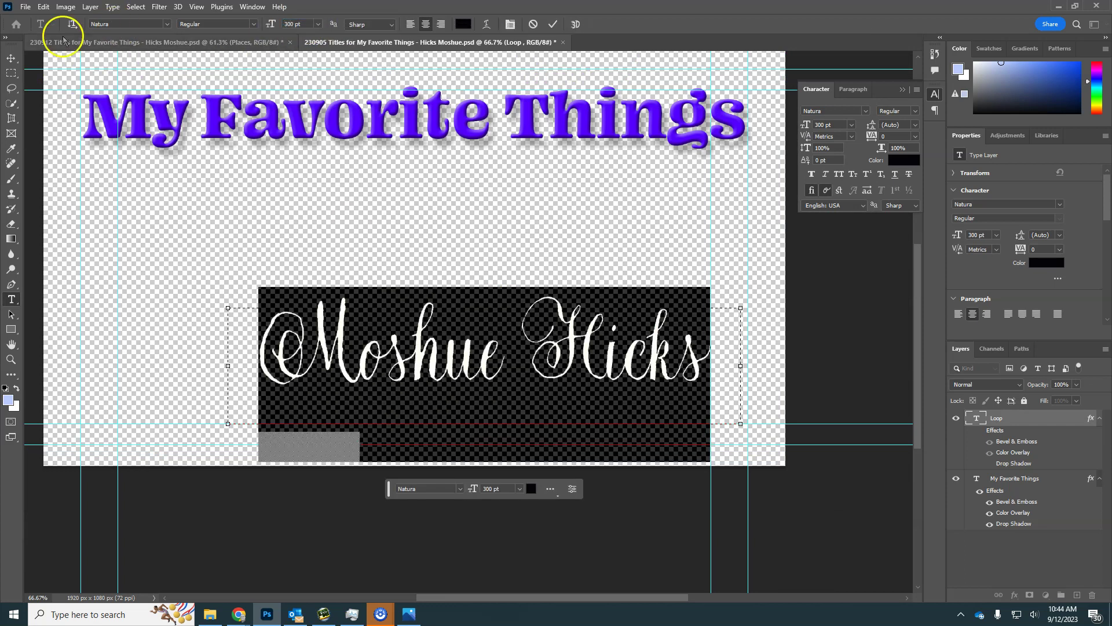
left_click(11, 59)
left_click_drag(422, 354, 437, 389)
left_click(608, 409)
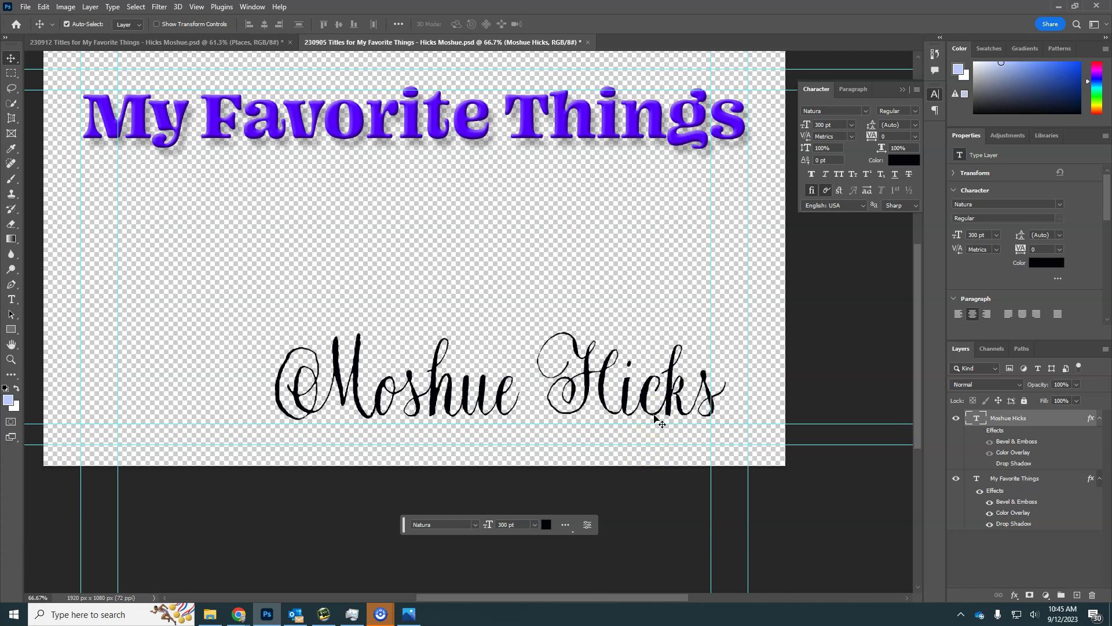
left_click(410, 615)
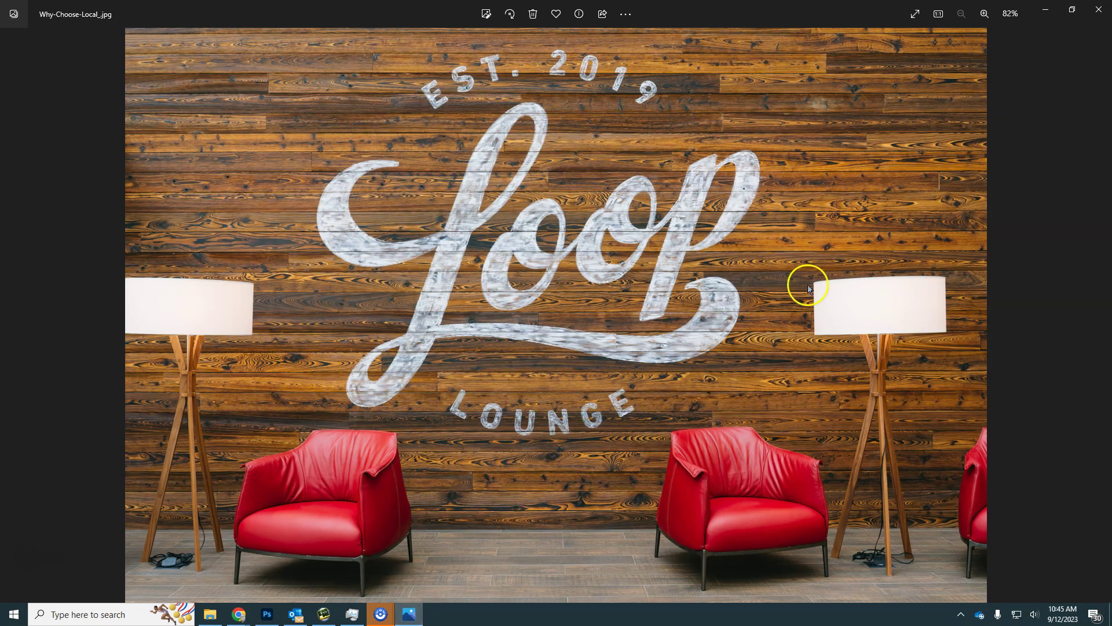